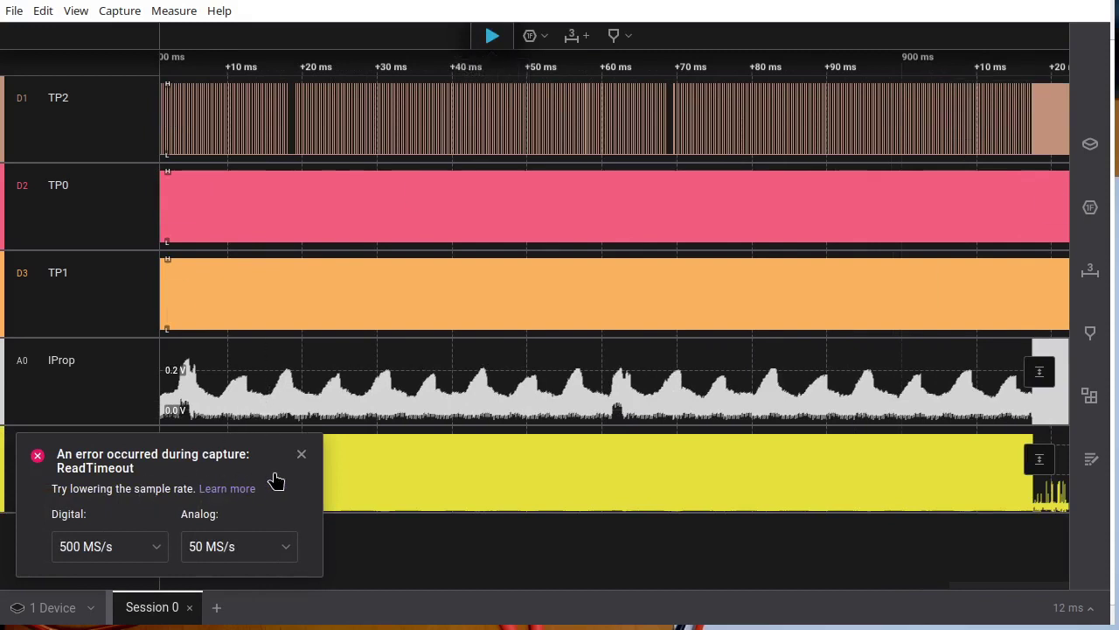
# Step: Dismiss the capture error notice and inspect the IProp waveform towards the end of the recording
pyautogui.click(301, 454)
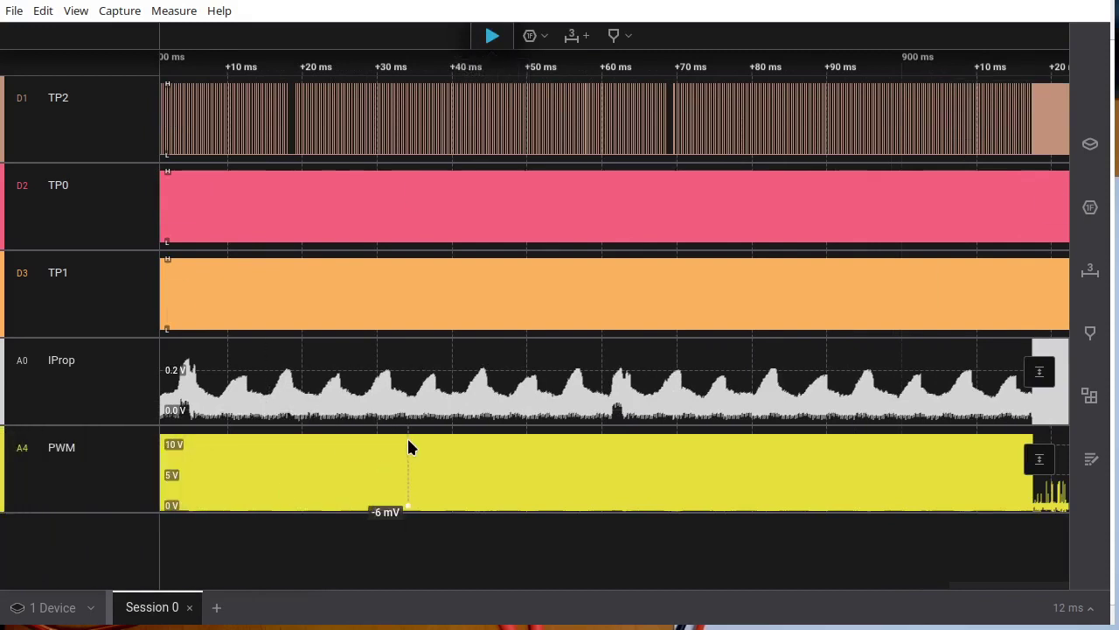
pyautogui.scroll(3, 434, 353)
pyautogui.scroll(-3, 437, 354)
pyautogui.scroll(-3, 437, 354)
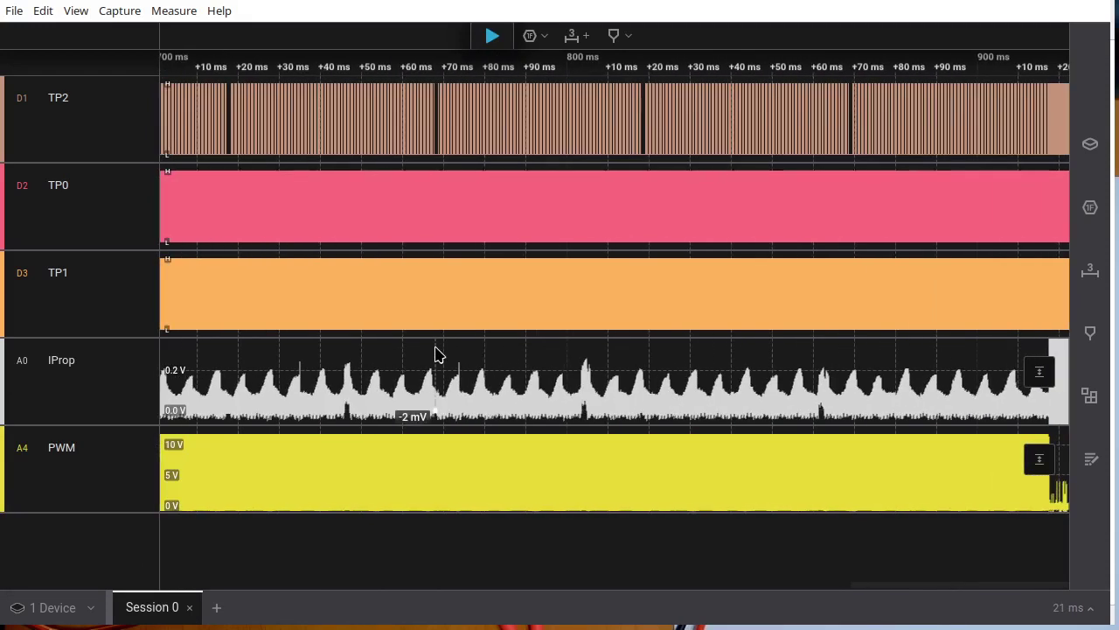
pyautogui.scroll(2, 680, 367)
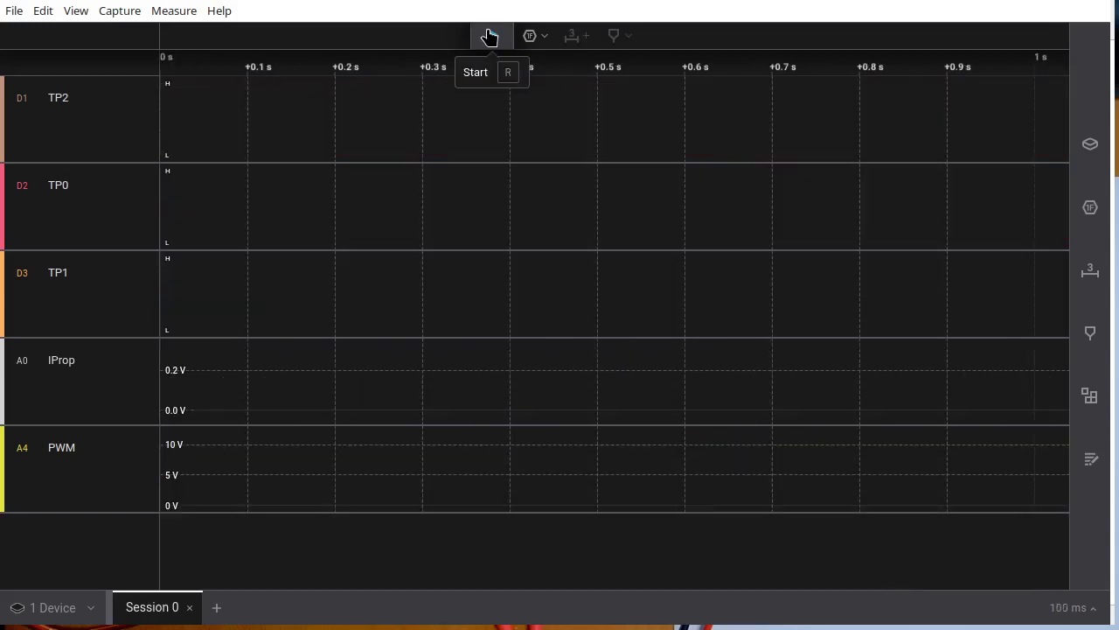
# Step: Record a new capture, dismiss the error notice and enlarge the time scale until individual PWM pulses can be told apart
pyautogui.click(489, 35)
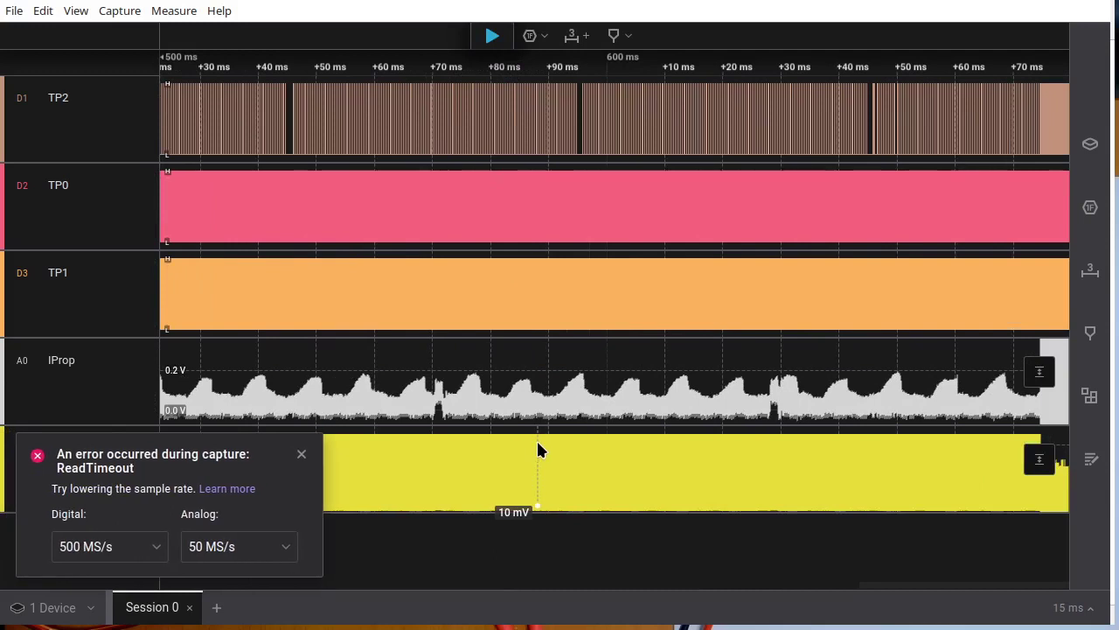
pyautogui.click(300, 454)
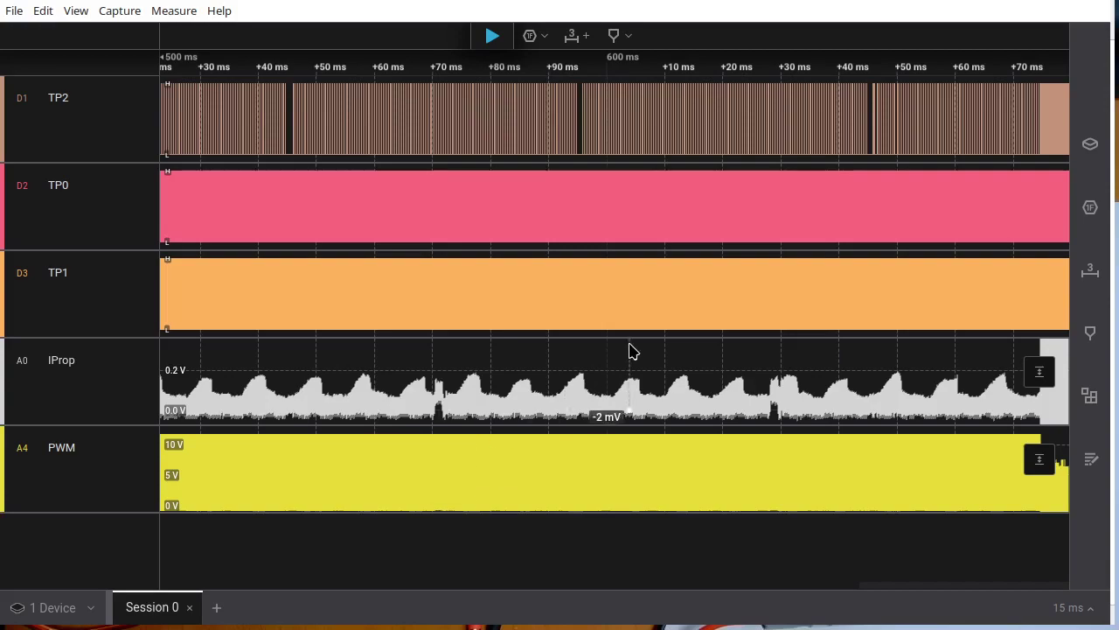
pyautogui.scroll(10, 637, 440)
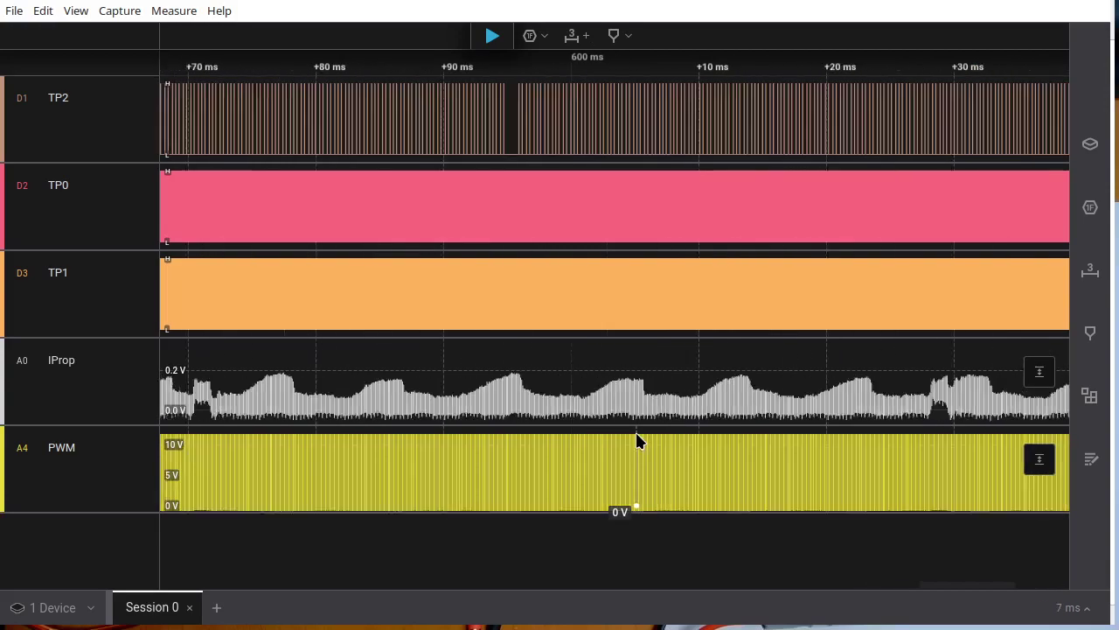
pyautogui.scroll(5, 636, 439)
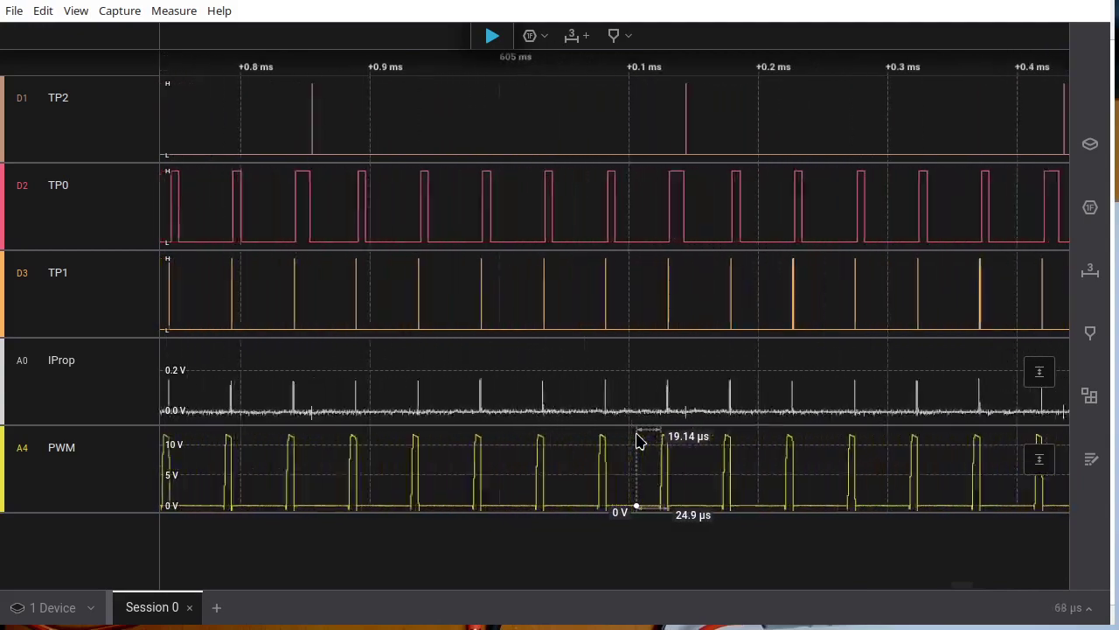
pyautogui.scroll(3, 639, 441)
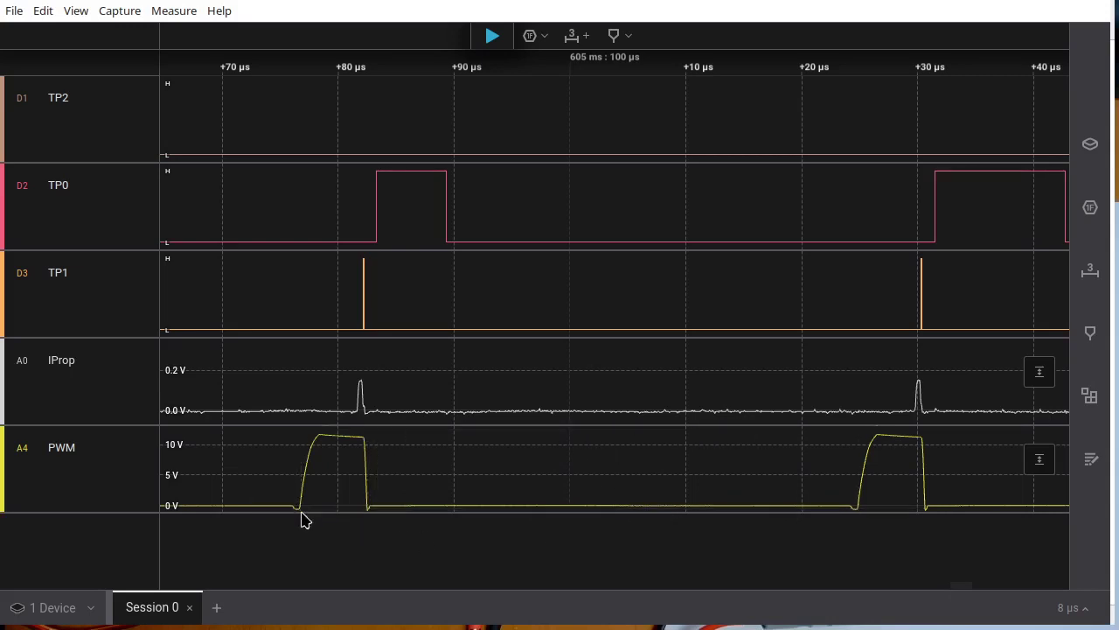
# Step: Examine the timing of the TP0, TP1 and IProp pulses relative to the PWM pulses around 605 ms
pyautogui.scroll(5, 320, 510)
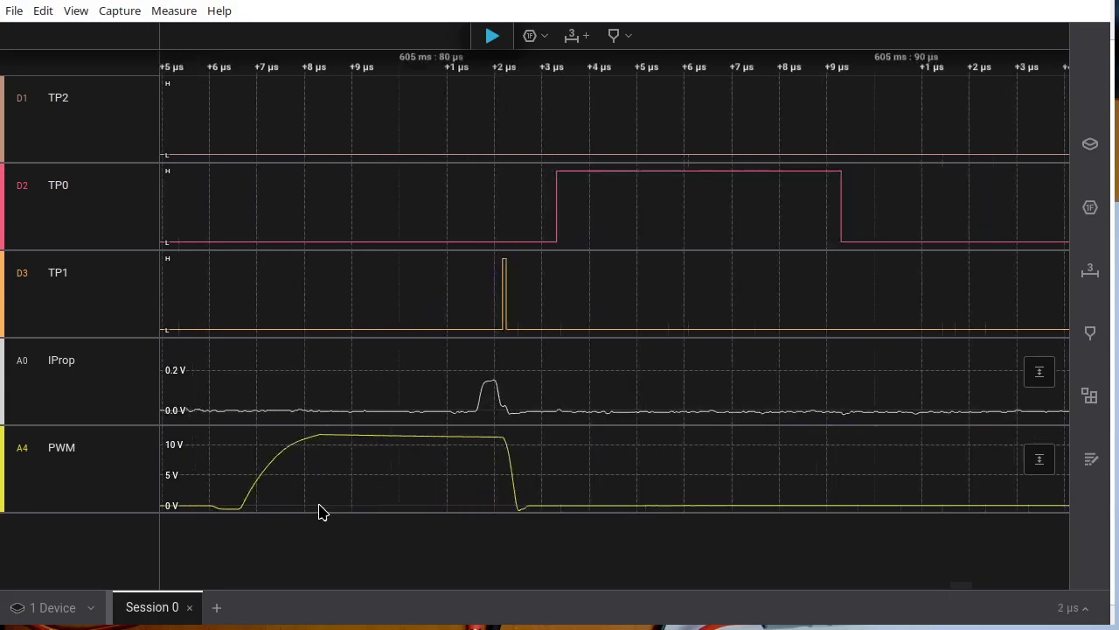
pyautogui.scroll(-5, 320, 512)
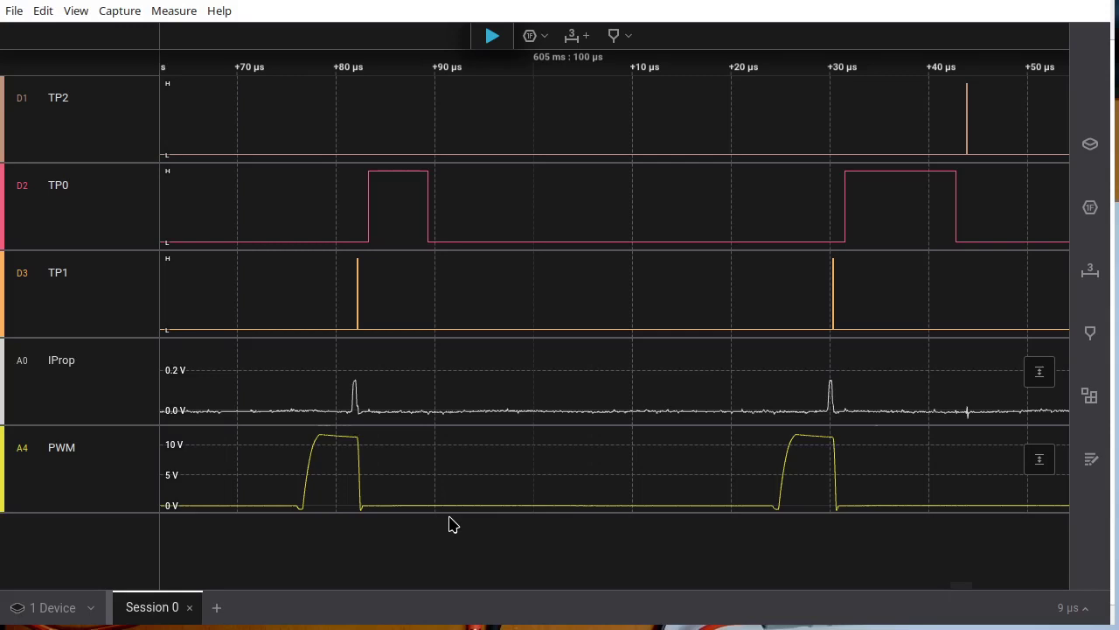
pyautogui.moveTo(446, 495)
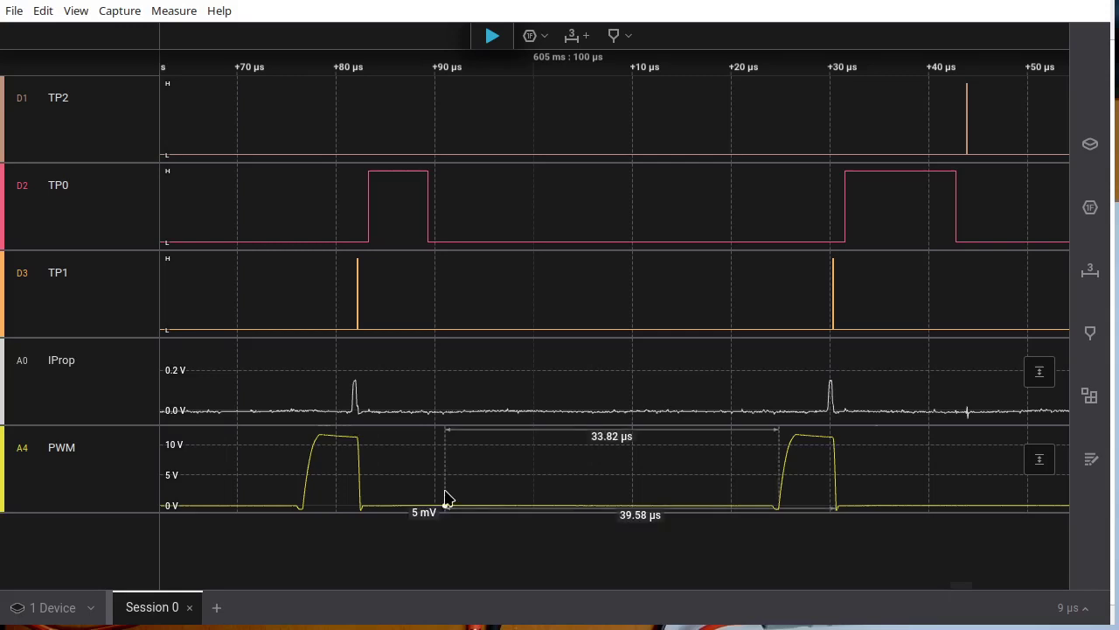
pyautogui.scroll(-2, 447, 494)
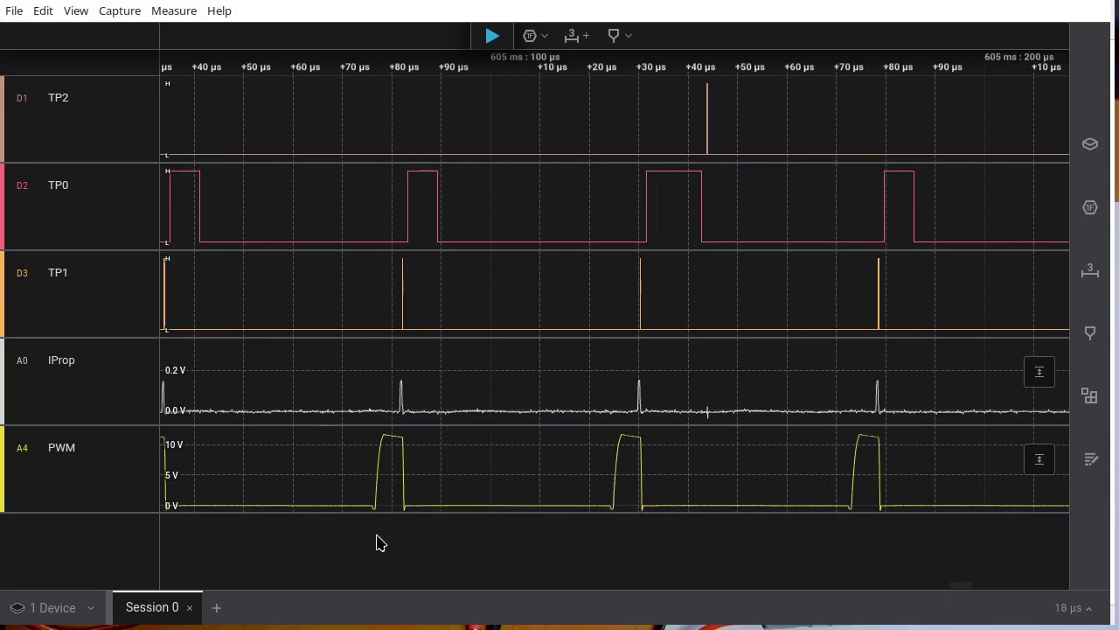
pyautogui.scroll(2, 495, 472)
pyautogui.scroll(3, 492, 469)
pyautogui.scroll(-3, 492, 470)
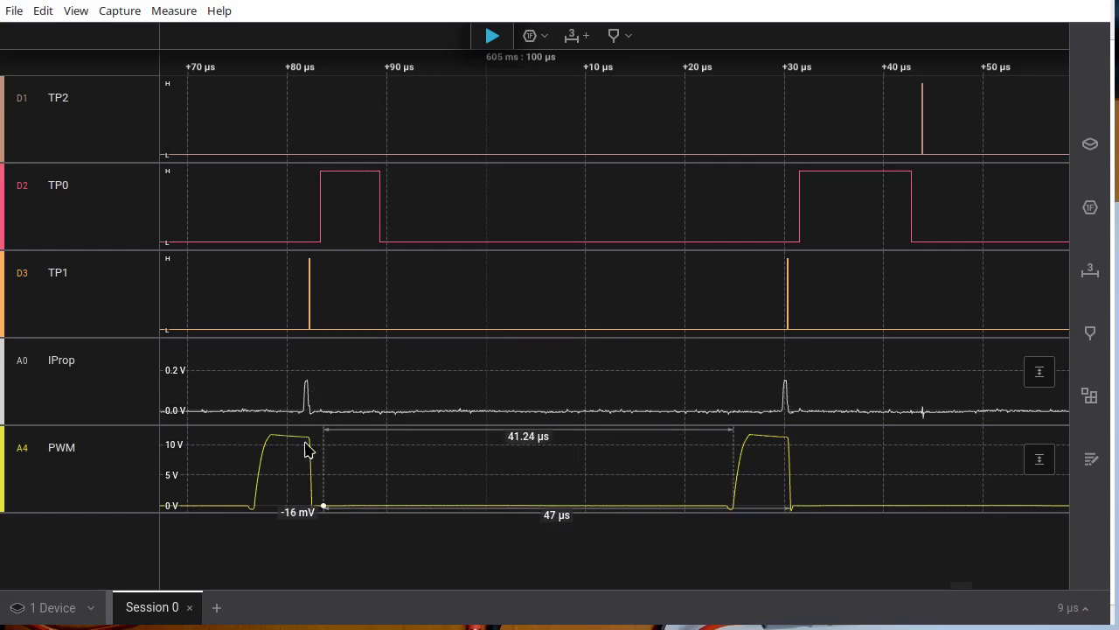
pyautogui.scroll(4, 299, 441)
pyautogui.scroll(-3, 299, 442)
pyautogui.scroll(-2, 391, 476)
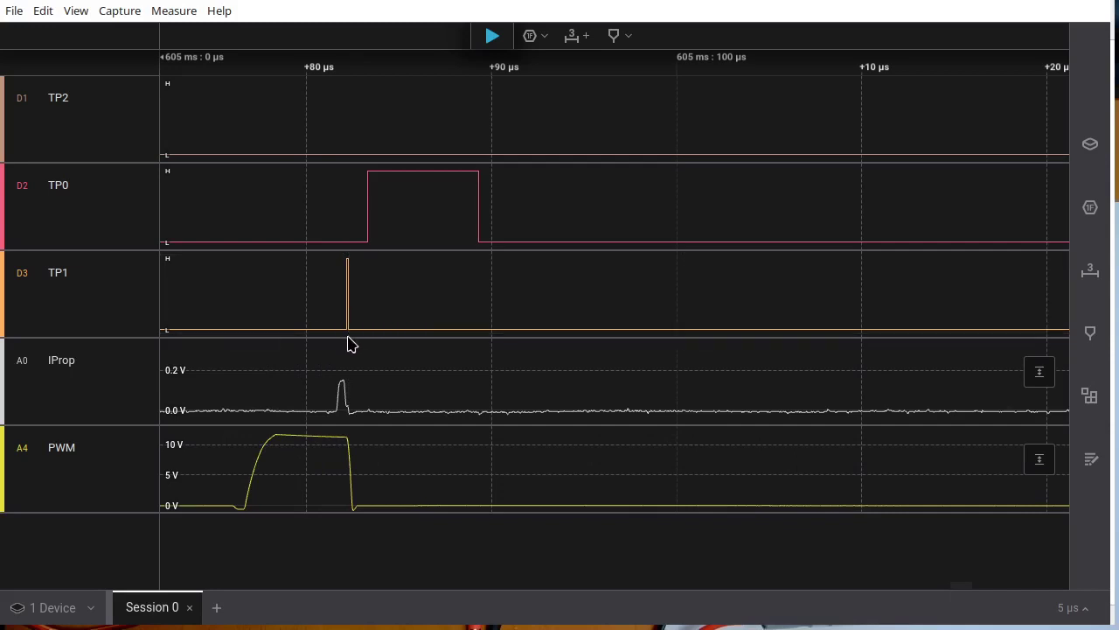
pyautogui.scroll(-8, 297, 390)
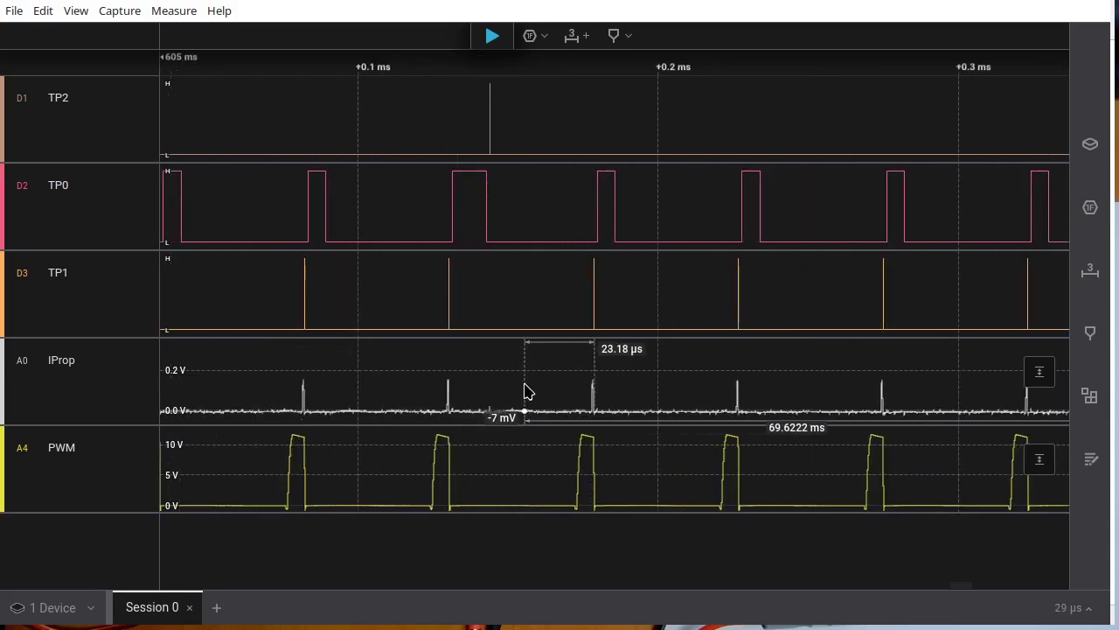
# Step: Record a new capture and fit the IProp channel's vertical scale to its signal
pyautogui.click(490, 39)
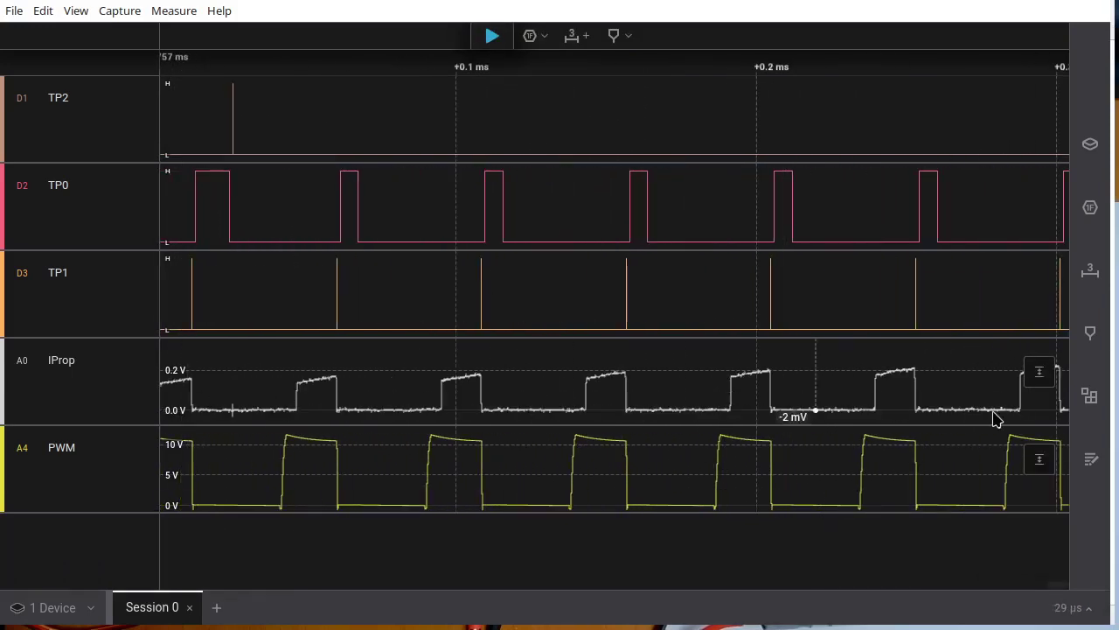
pyautogui.click(1046, 371)
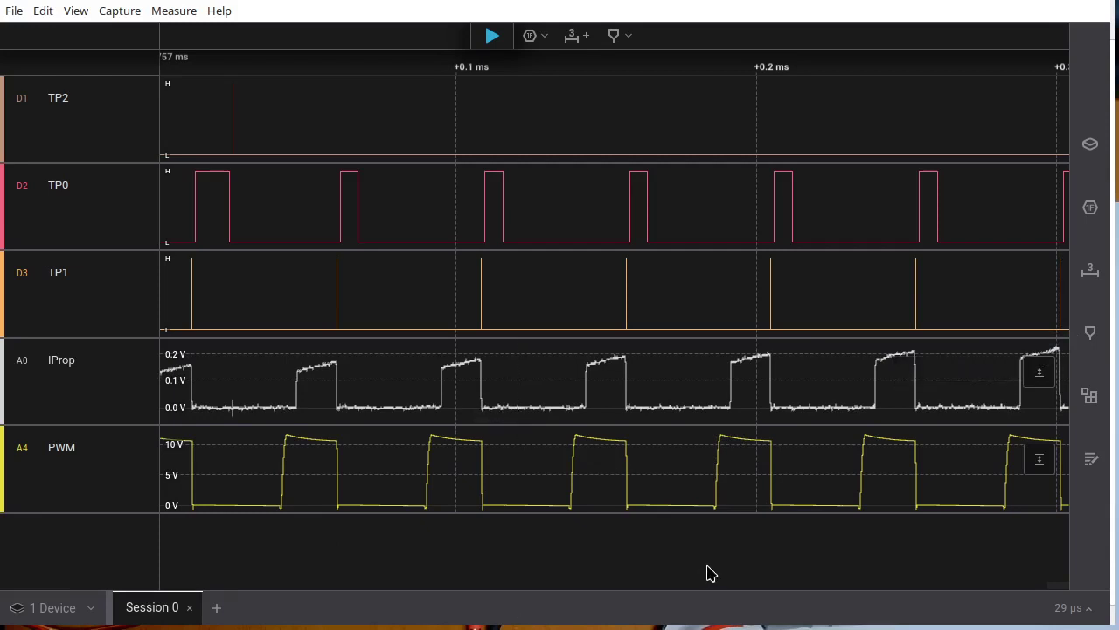
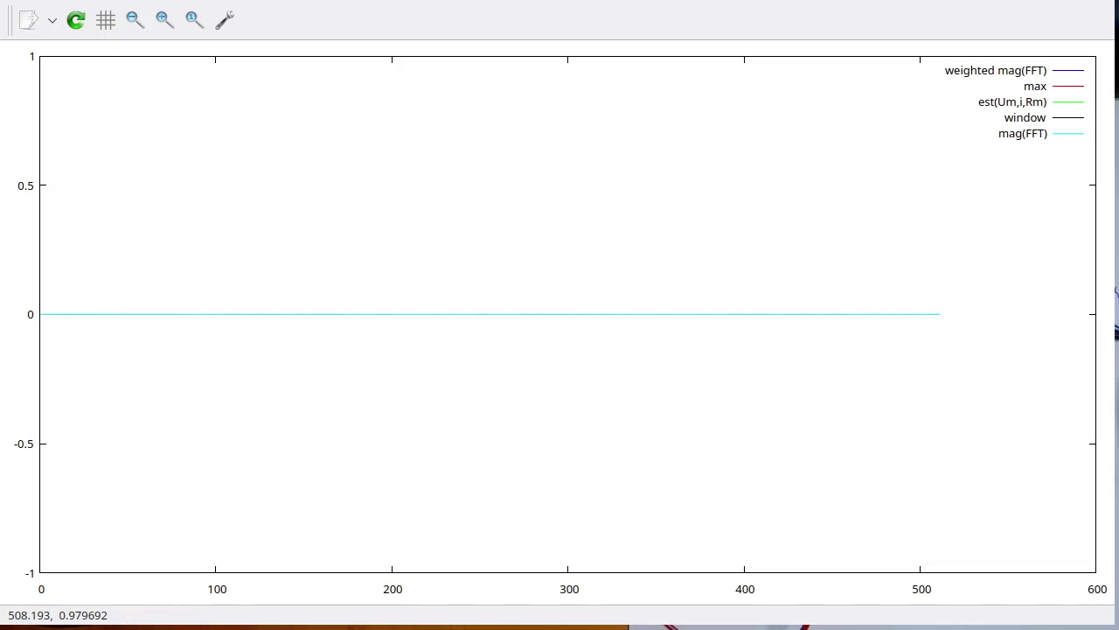
# Step: Switch from the FFT plot to the Logic analyzer, record a new capture and fit the IProp channel's vertical scale
pyautogui.hotkey('alt', 'Tab')
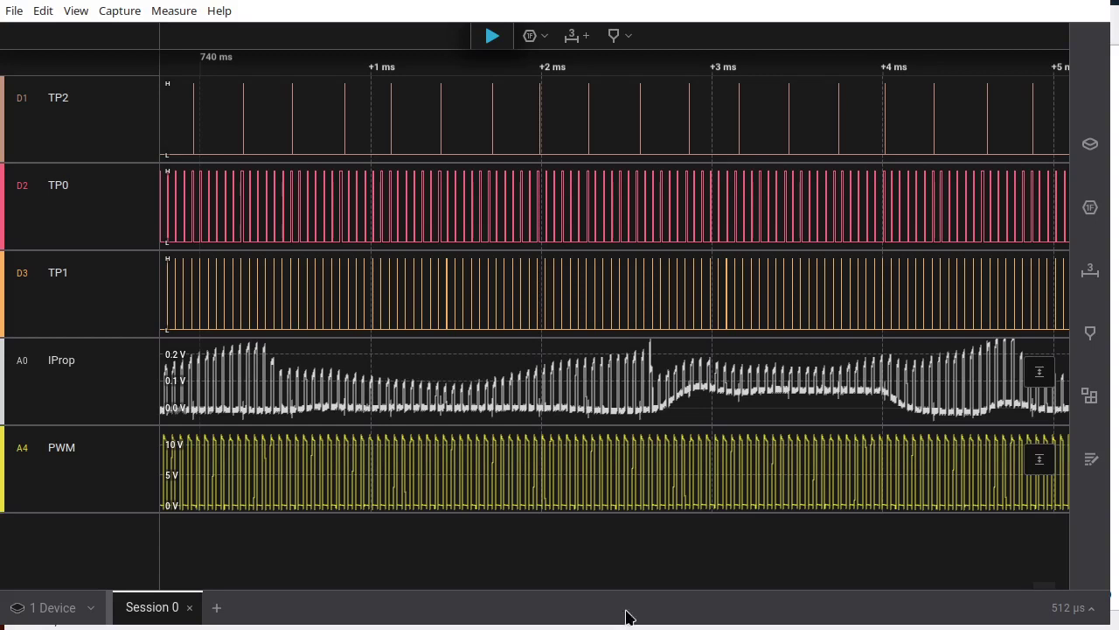
pyautogui.click(495, 39)
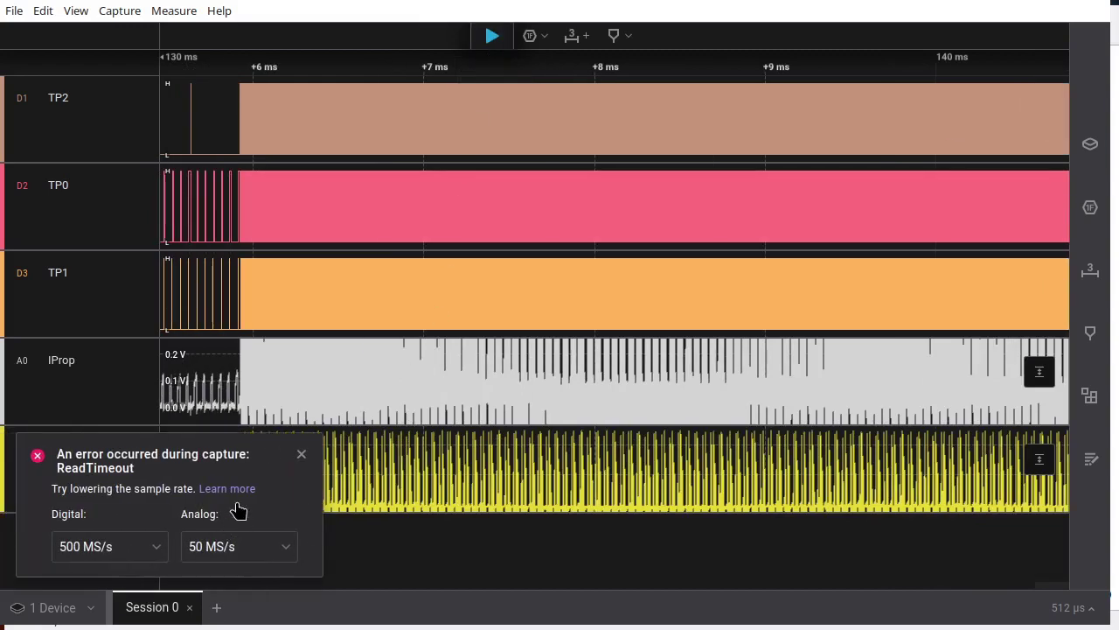
pyautogui.click(301, 454)
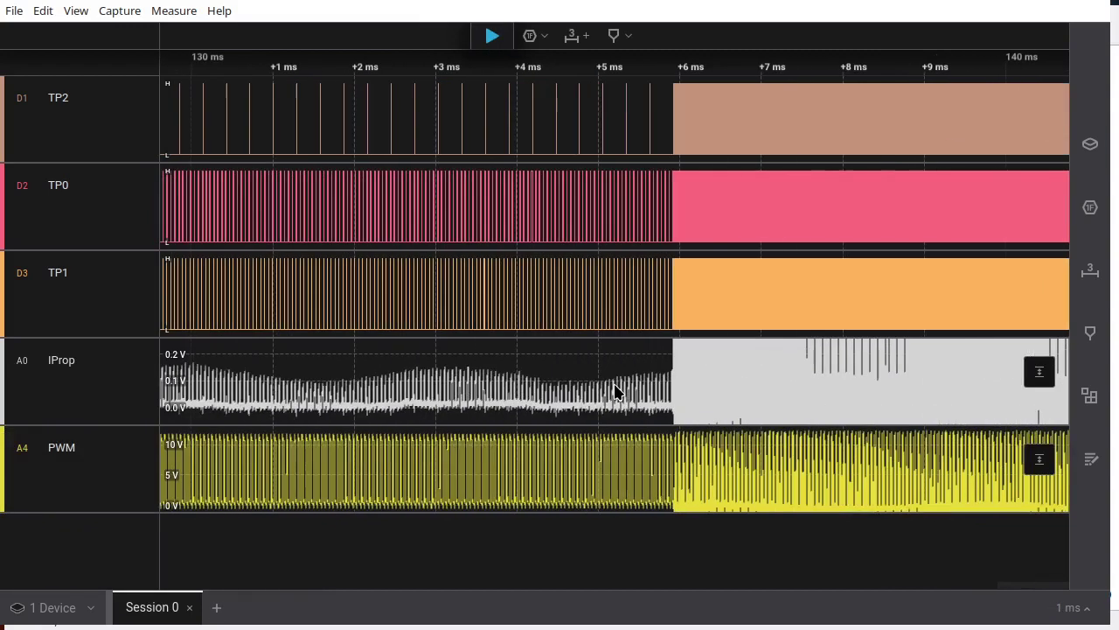
pyautogui.scroll(-3, 613, 380)
pyautogui.click(1039, 370)
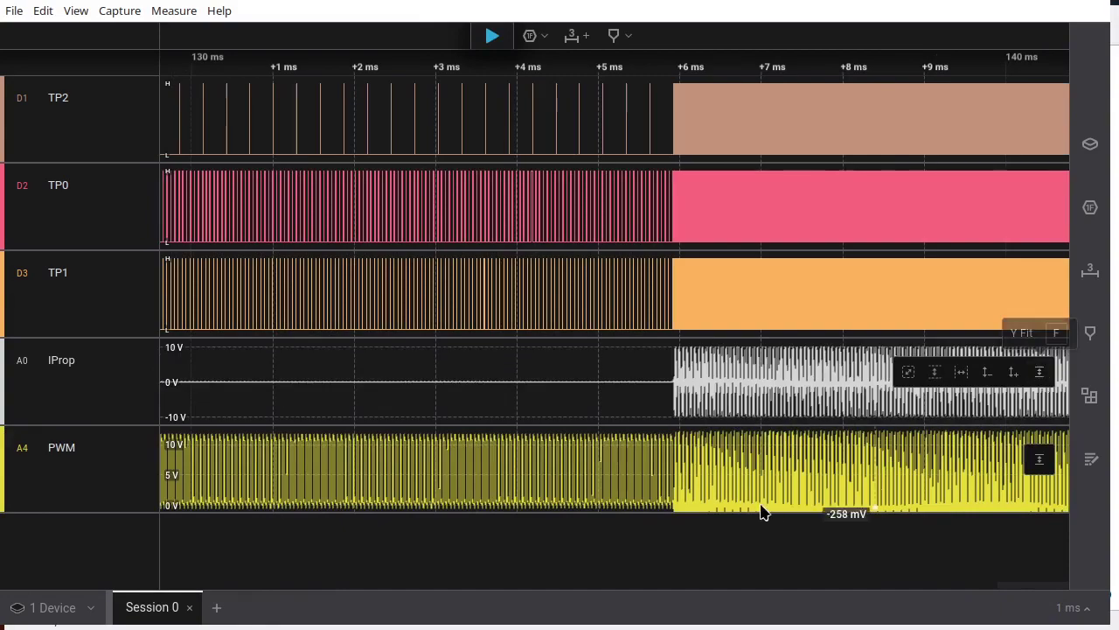
# Step: Inspect all channels around the 136 ms mark, comparing the IProp and PWM signals before and after it
pyautogui.scroll(-3, 743, 472)
pyautogui.scroll(2, 724, 417)
pyautogui.scroll(-5, 724, 417)
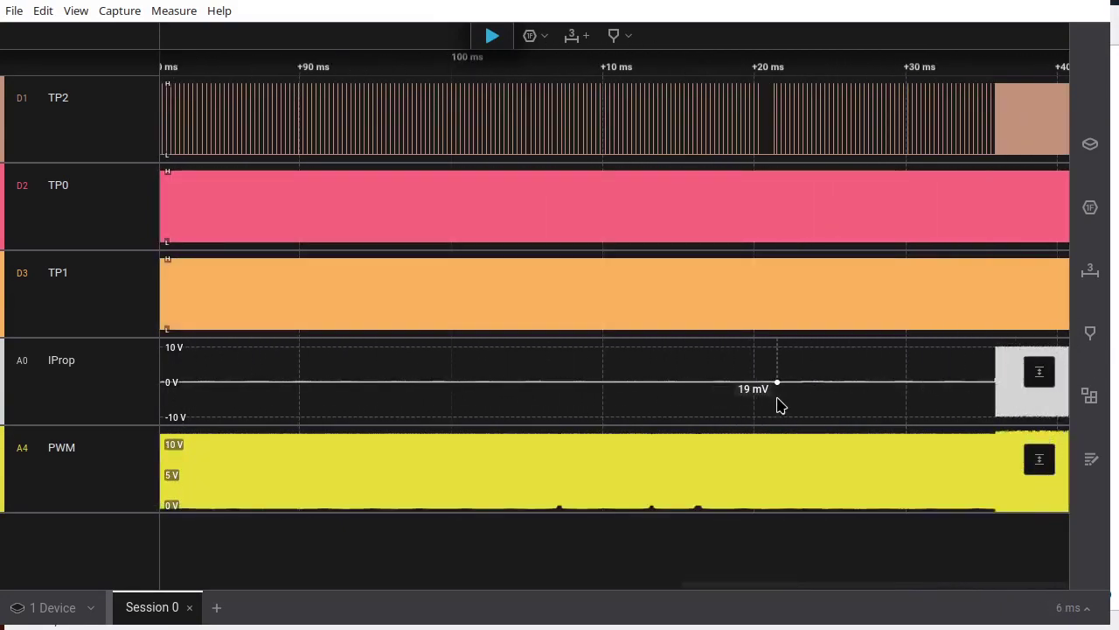
pyautogui.scroll(15, 997, 400)
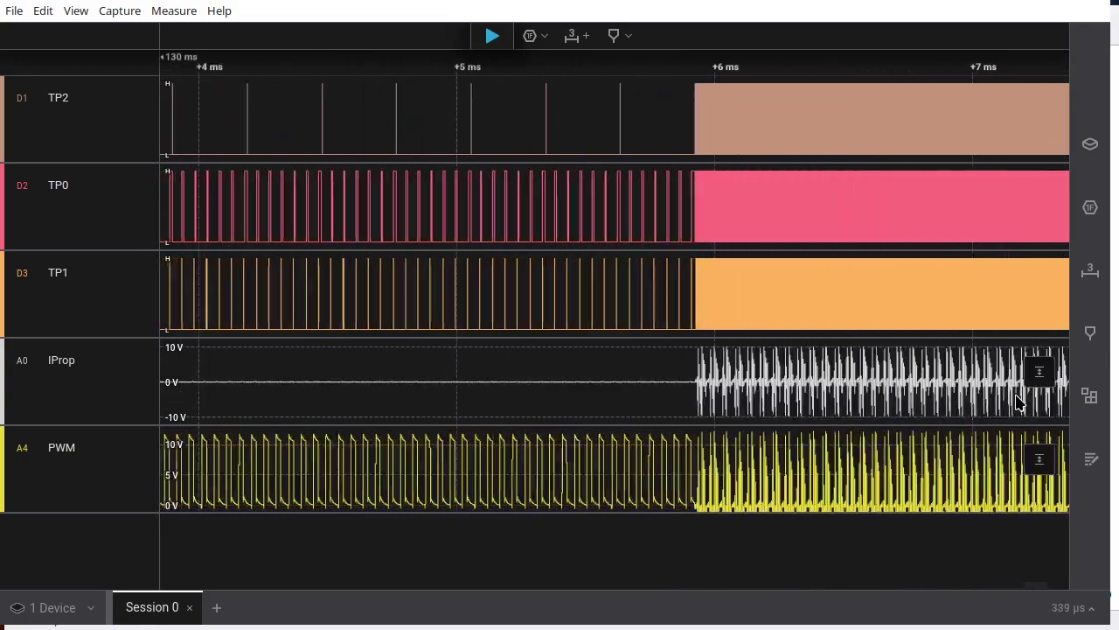
pyautogui.scroll(1, 1019, 400)
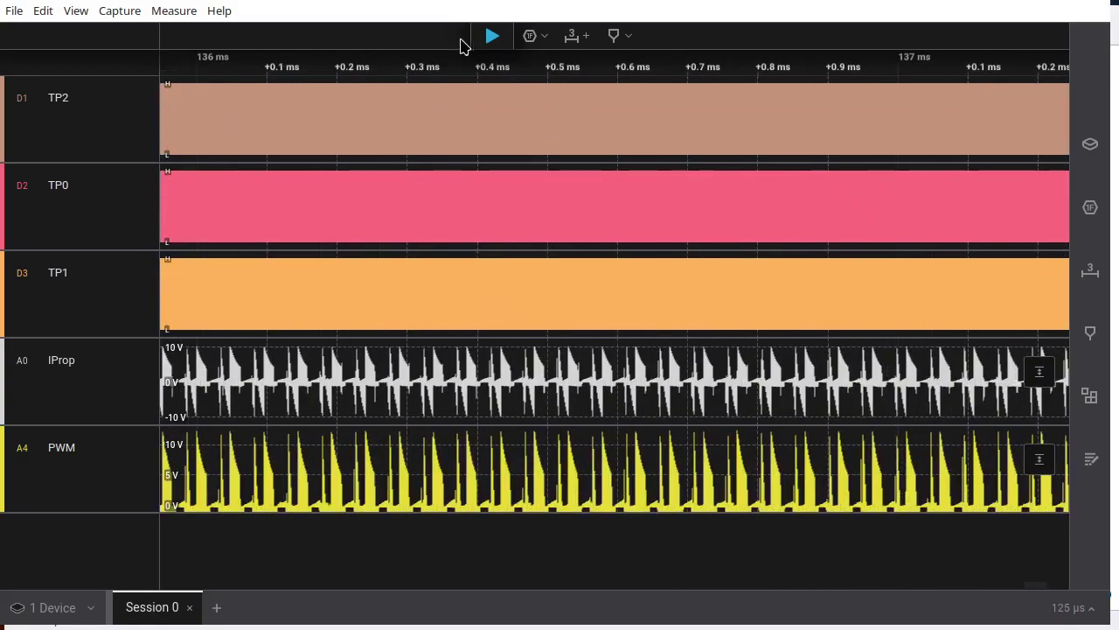
# Step: Try another capture at the same sample rates and inspect the last few milliseconds of its traces
pyautogui.click(492, 36)
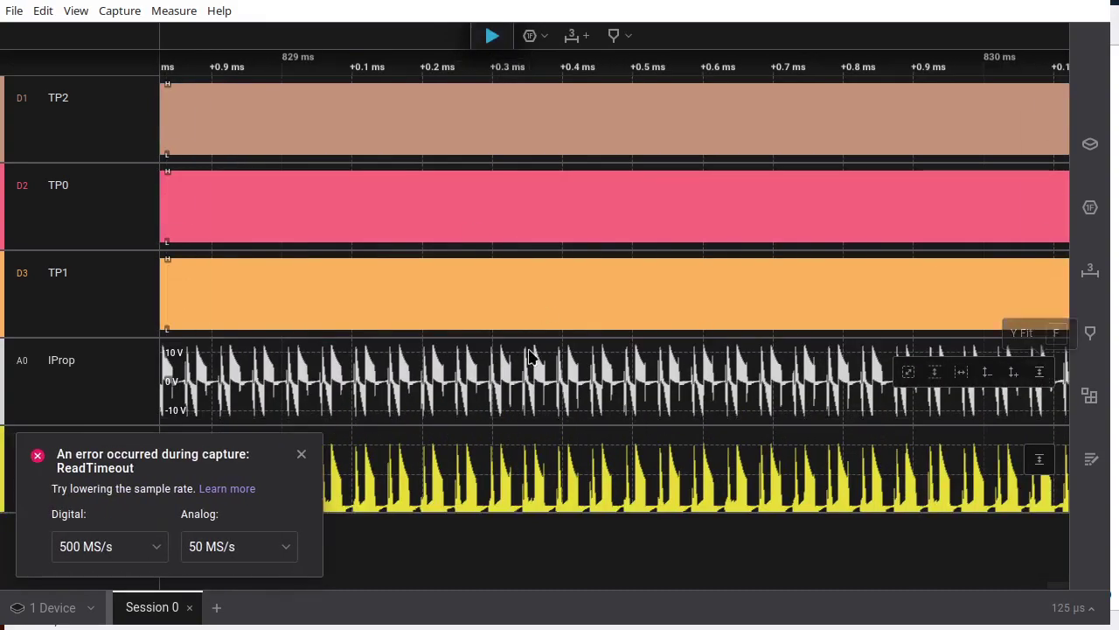
pyautogui.scroll(-8, 525, 337)
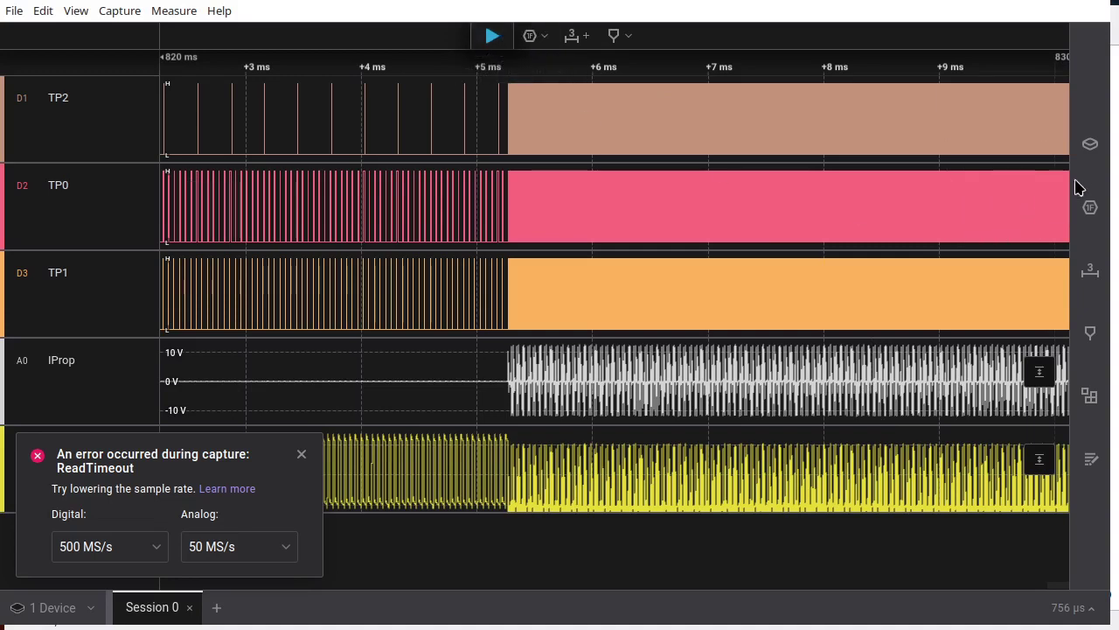
# Step: Set the device's digital sample rate to 125 MS/s and the analog sample rate to 6.25 MS/s
pyautogui.click(1089, 150)
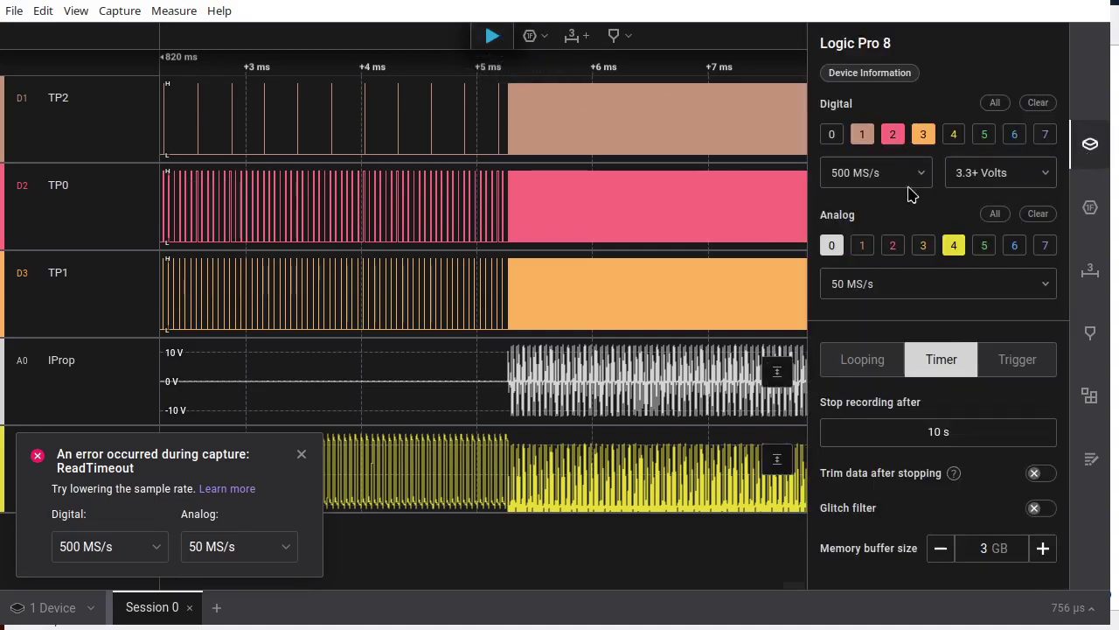
pyautogui.click(868, 177)
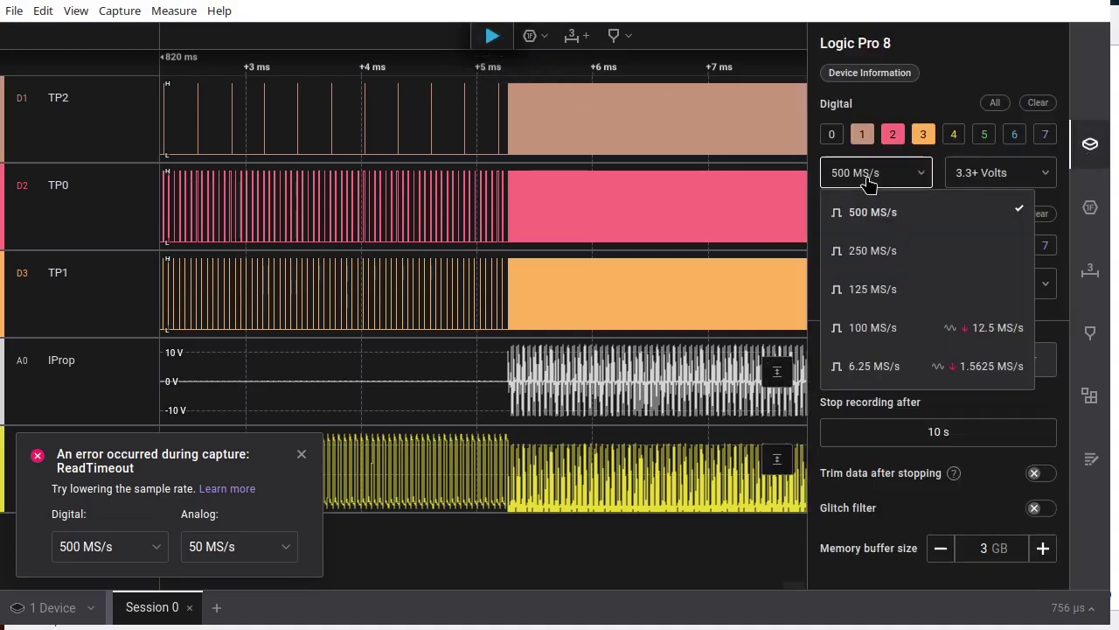
pyautogui.click(874, 289)
pyautogui.click(877, 285)
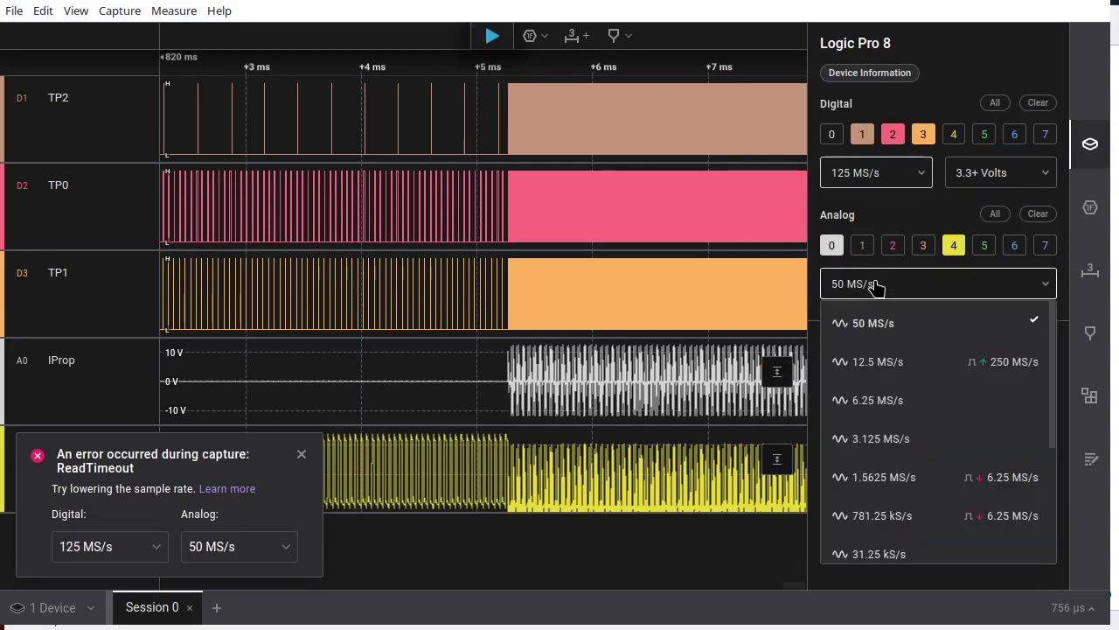
pyautogui.click(877, 400)
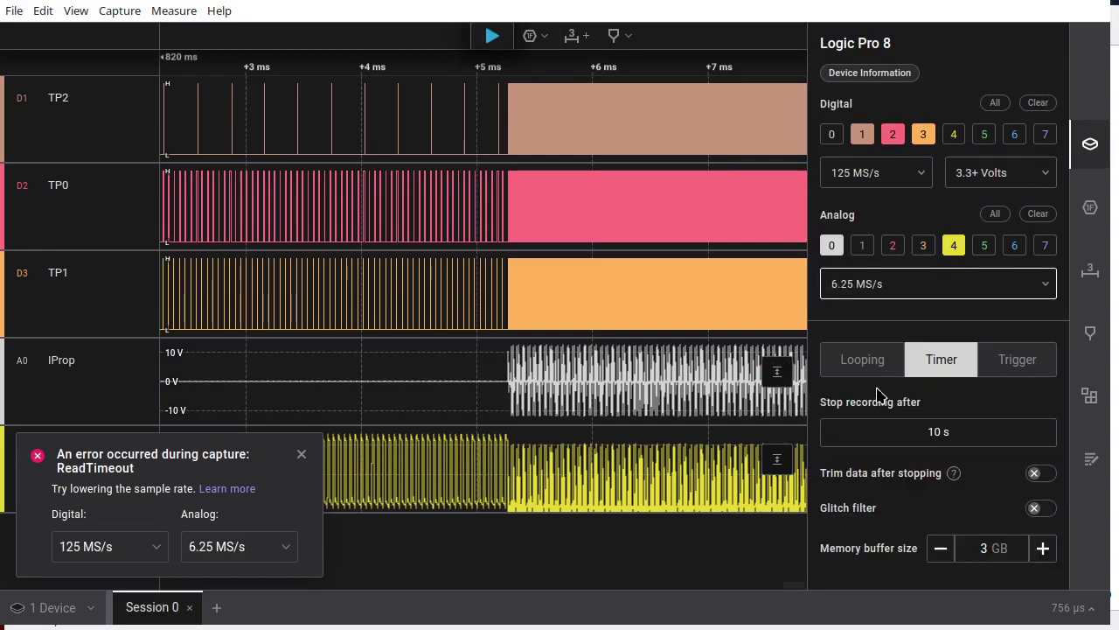
# Step: Record a 10 s capture with the reduced sample rates and fit the IProp channel vertically, closing the device settings
pyautogui.click(493, 36)
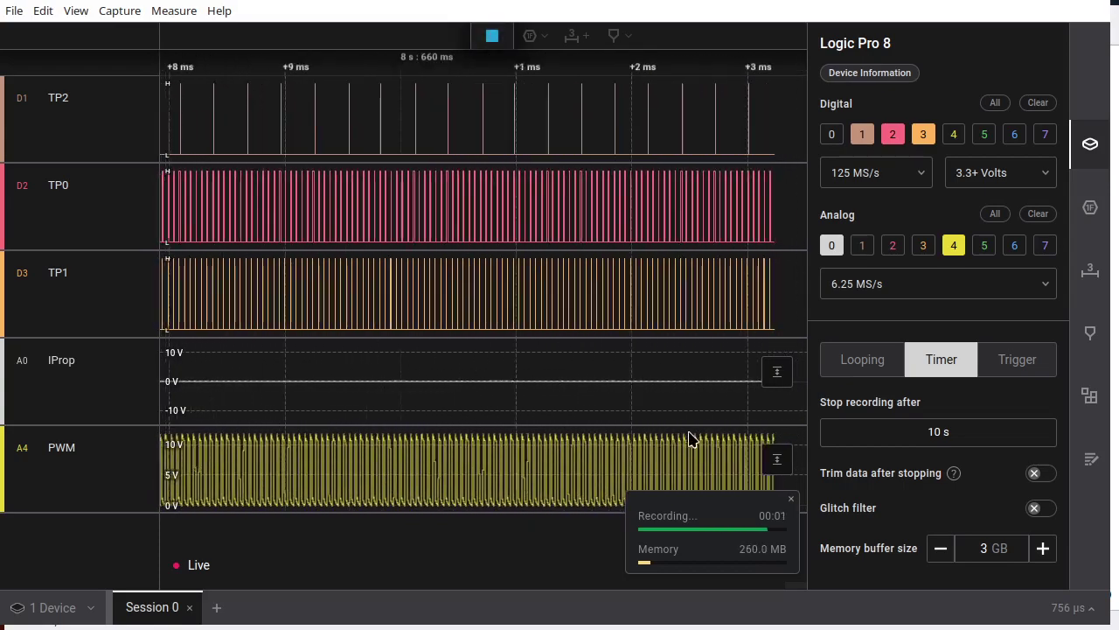
pyautogui.click(777, 373)
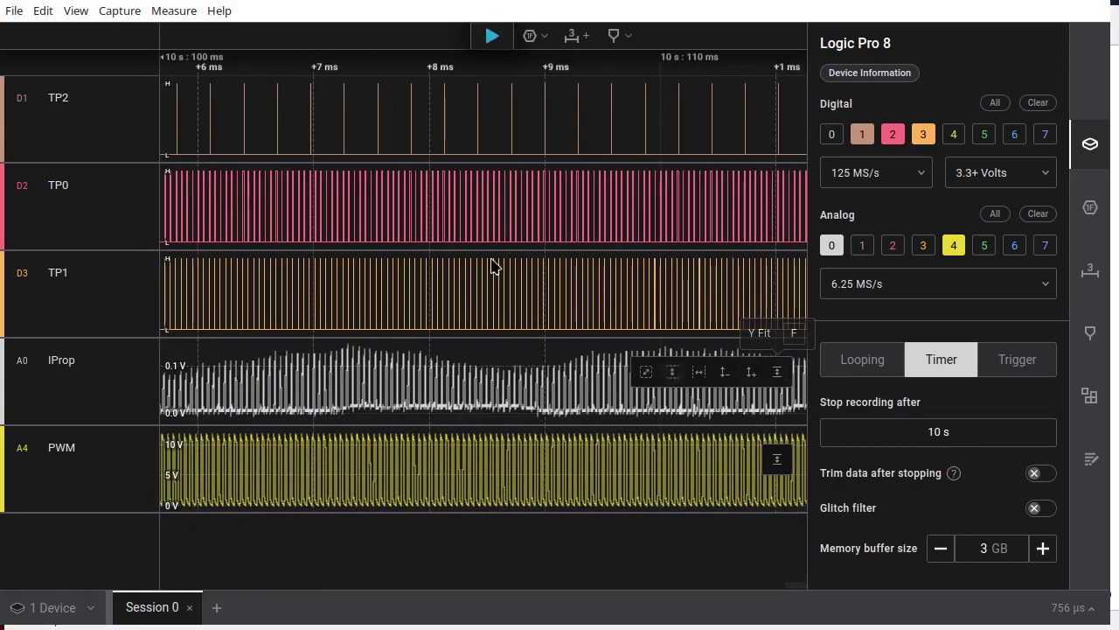
pyautogui.click(1091, 143)
# Step: Refit the IProp channel's vertical scale over a longer time span and inspect its peak just after 10 s and TP1's frequency
pyautogui.scroll(-2, 623, 451)
pyautogui.scroll(-4, 623, 450)
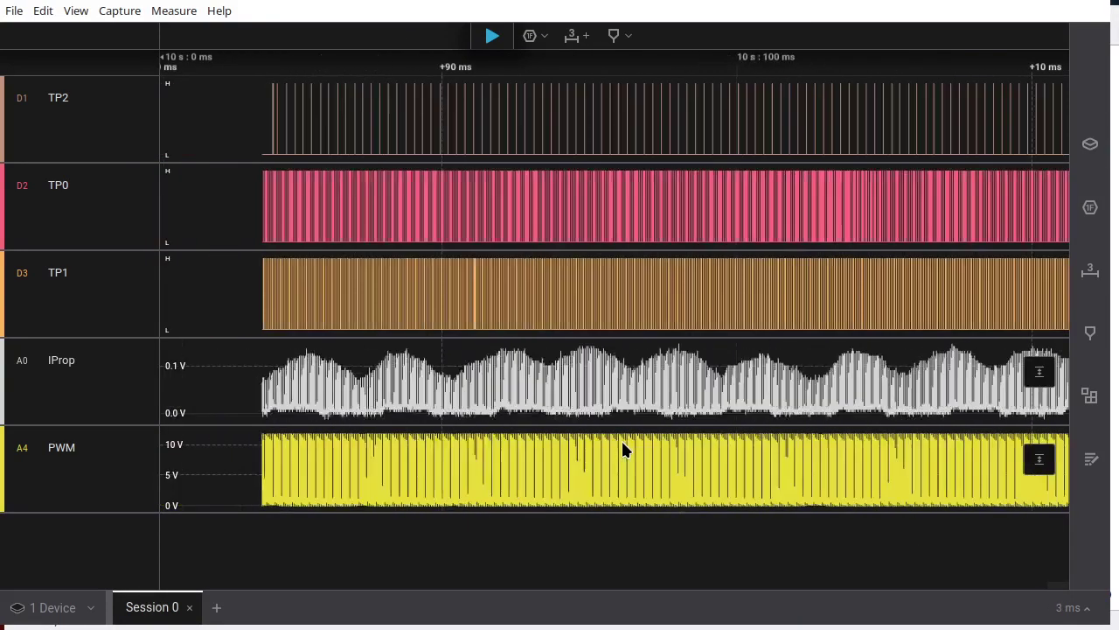
pyautogui.scroll(-3, 623, 450)
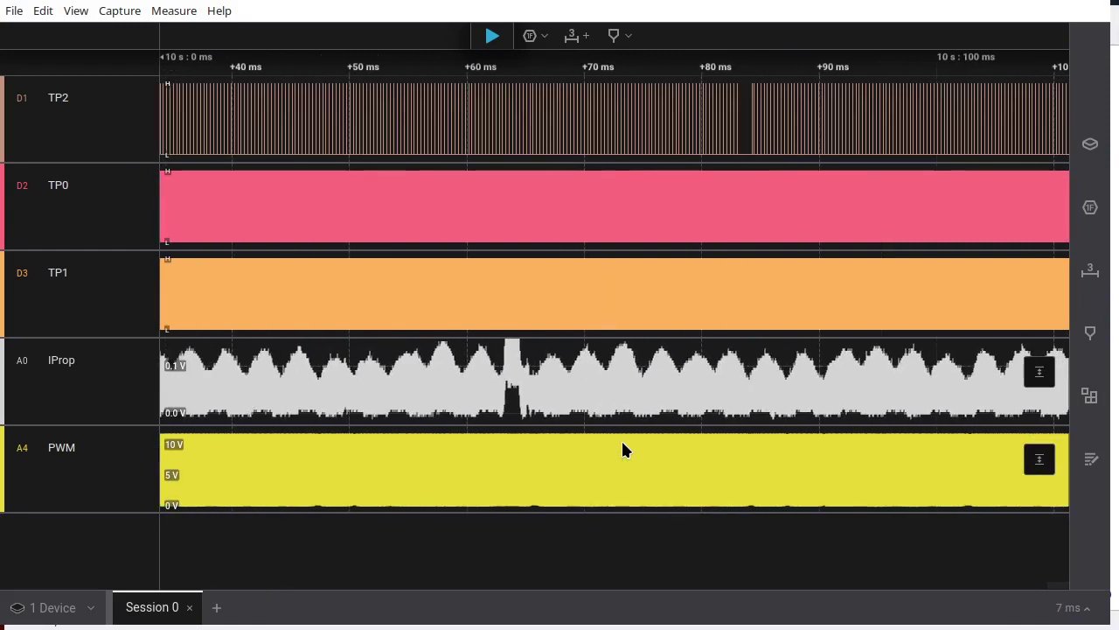
pyautogui.scroll(-1, 654, 423)
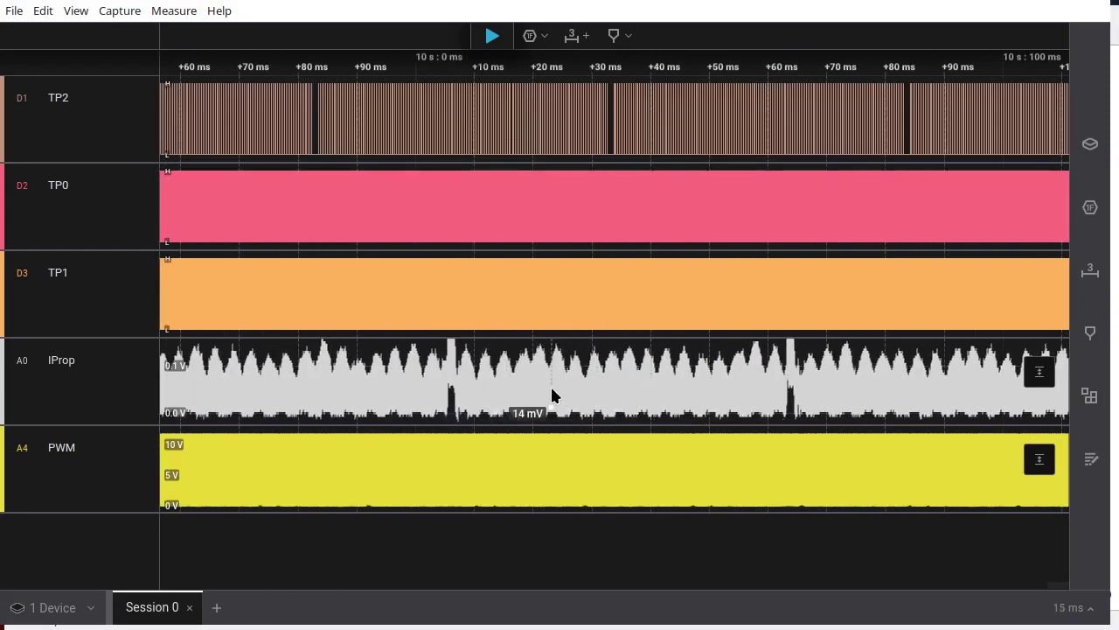
pyautogui.click(1038, 371)
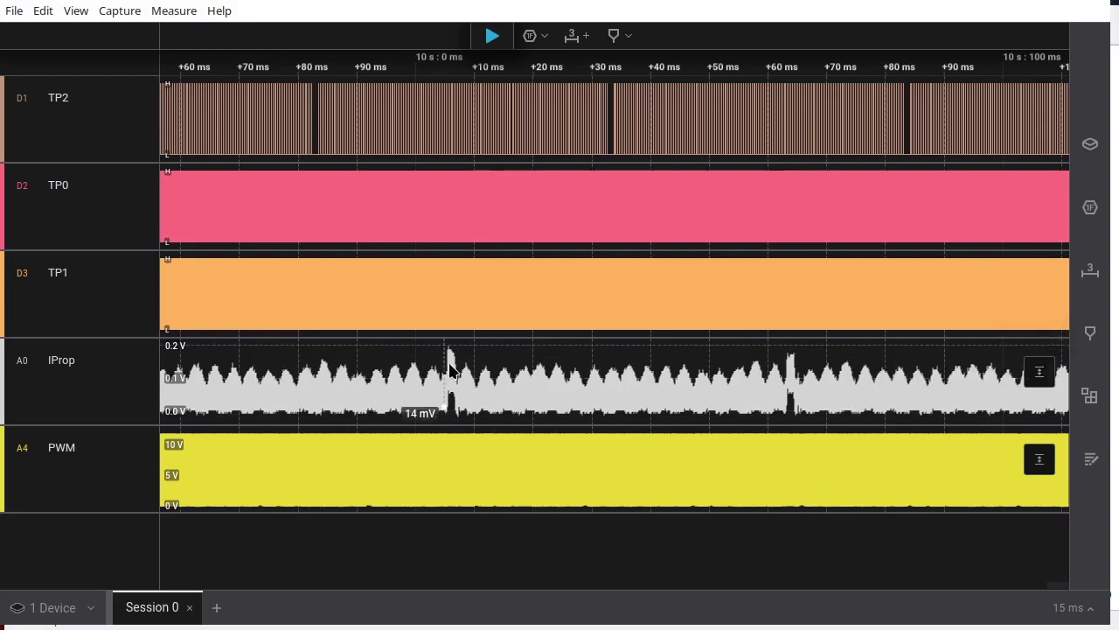
pyautogui.scroll(3, 518, 382)
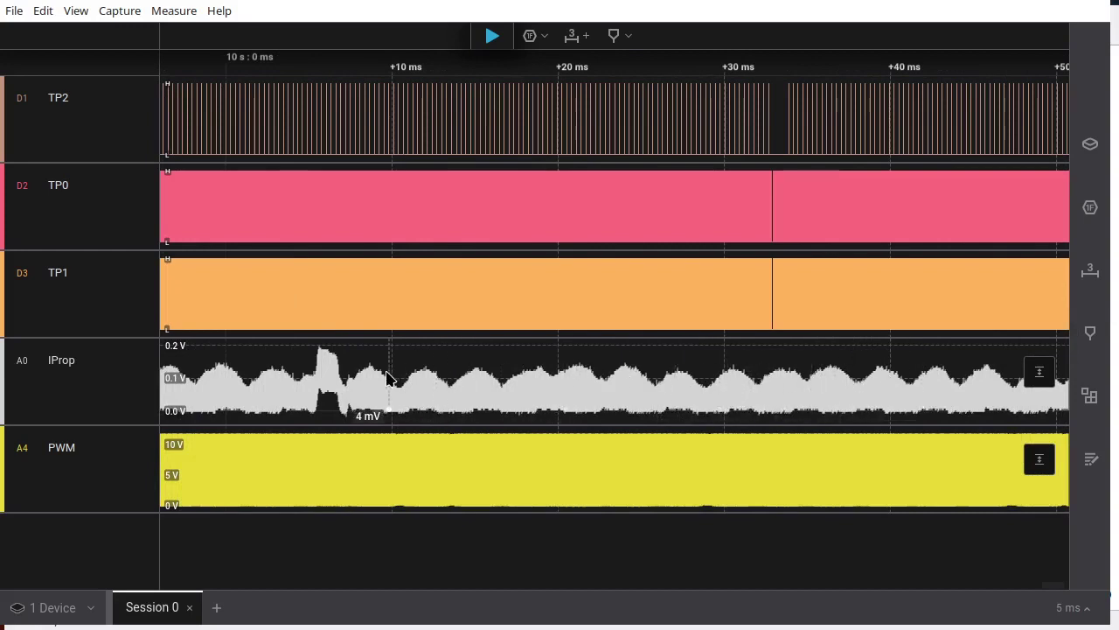
pyautogui.moveTo(375, 275)
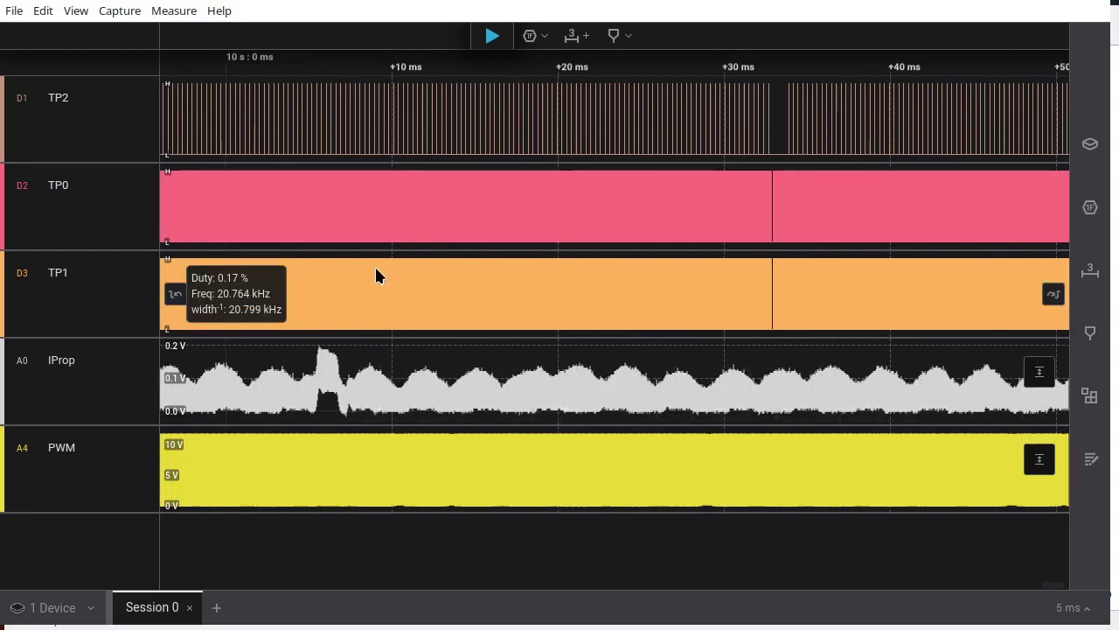